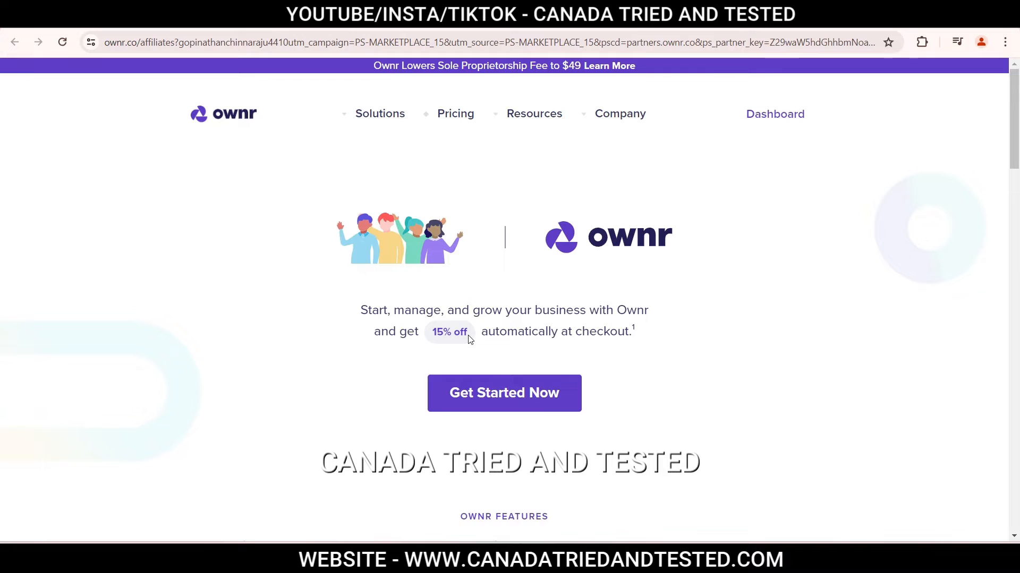
- Start registering a new business on Ownr and confirm Ontario as the company's province
click(500, 399)
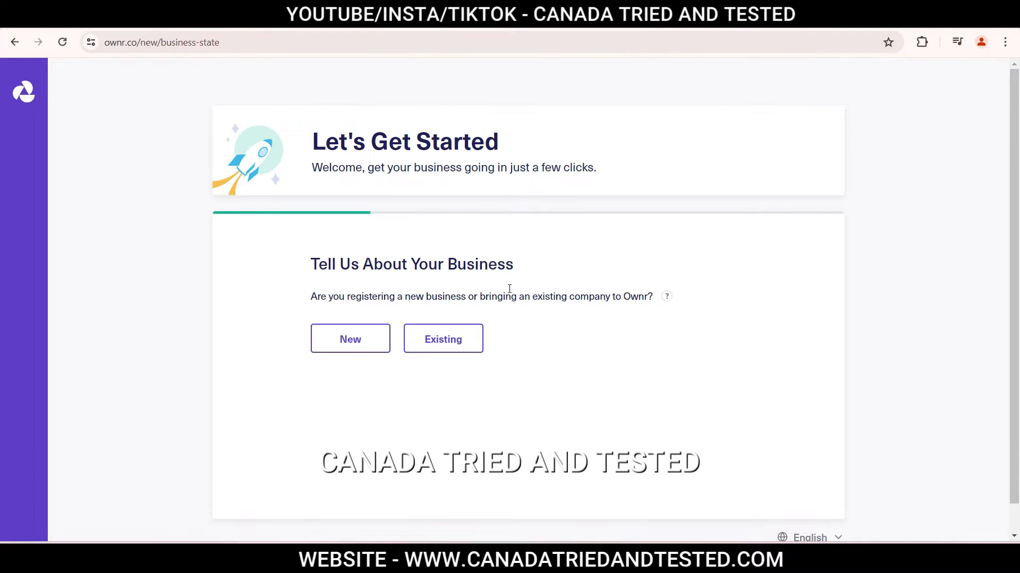
click(357, 348)
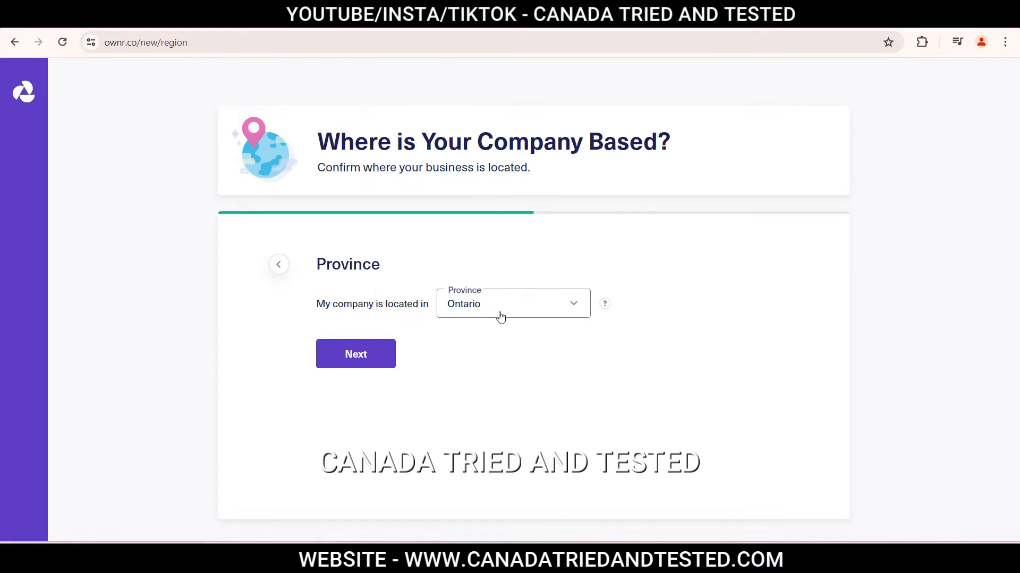
click(357, 361)
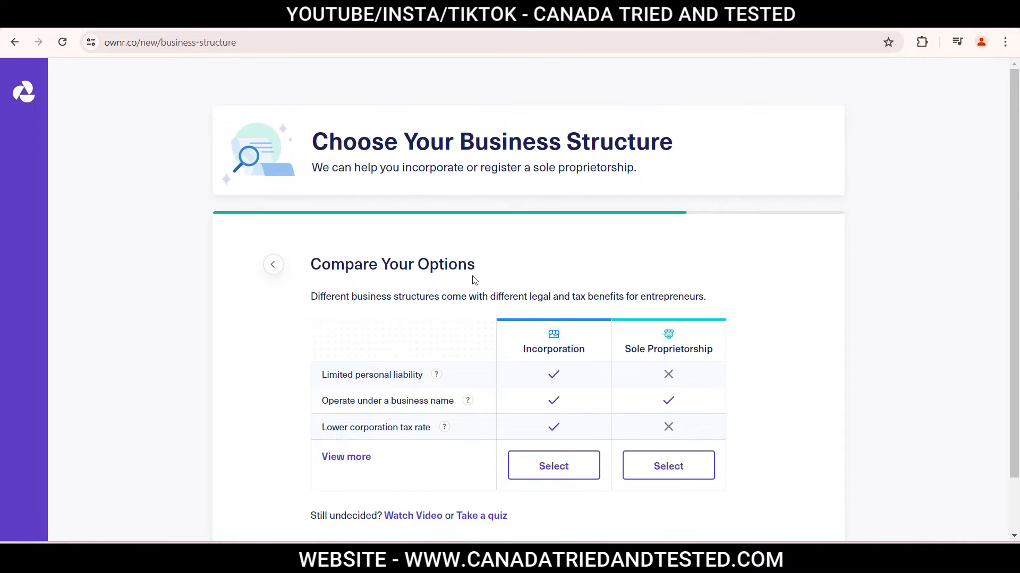
- Expand the business structure comparison and choose Sole Proprietorship
click(346, 458)
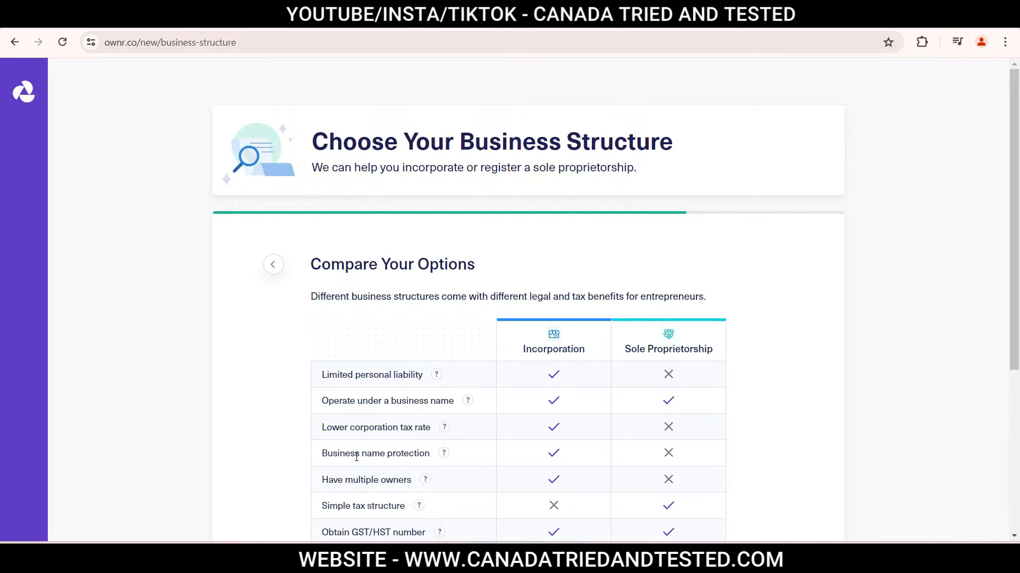
scroll(355, 464, down, 3)
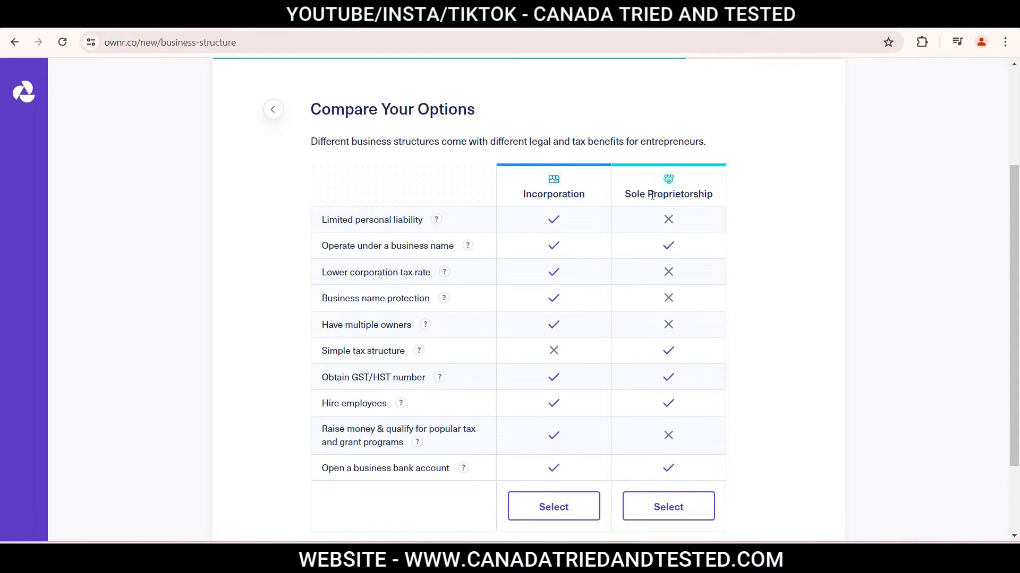
click(684, 520)
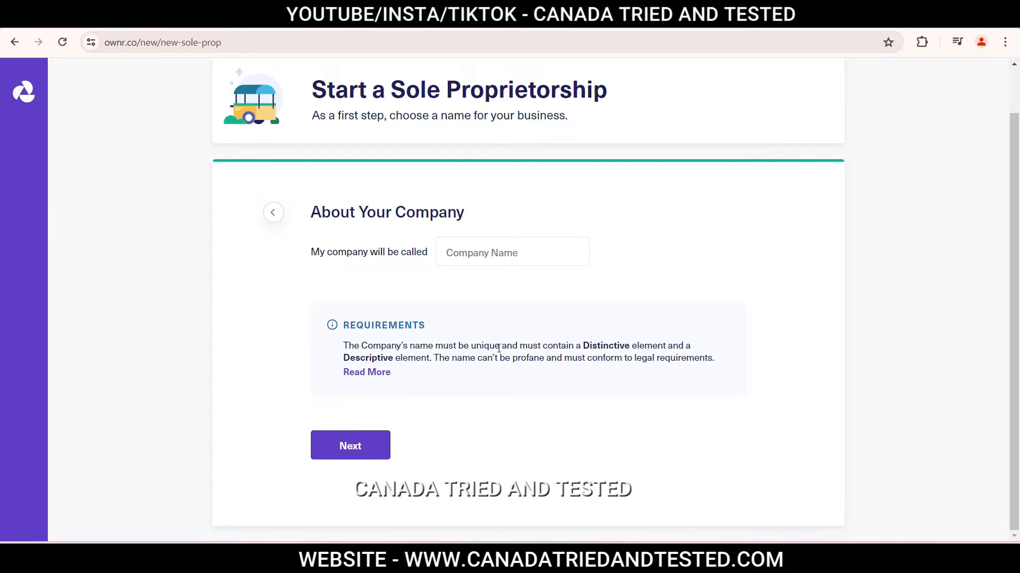
- Check the naming requirements, name the company NovaCyber Consulting, and continue to account creation
mouse_move(619, 346)
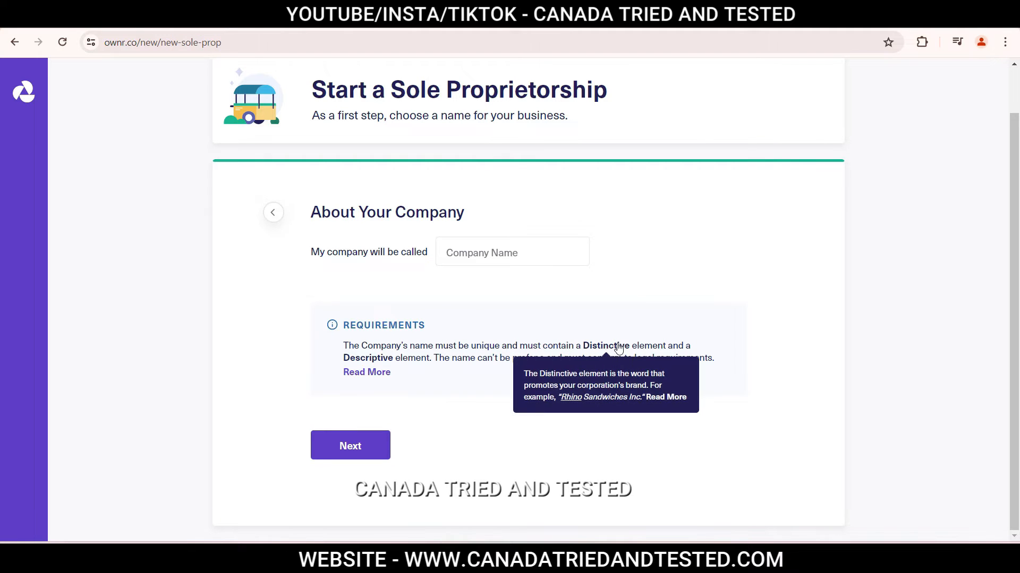
mouse_move(377, 360)
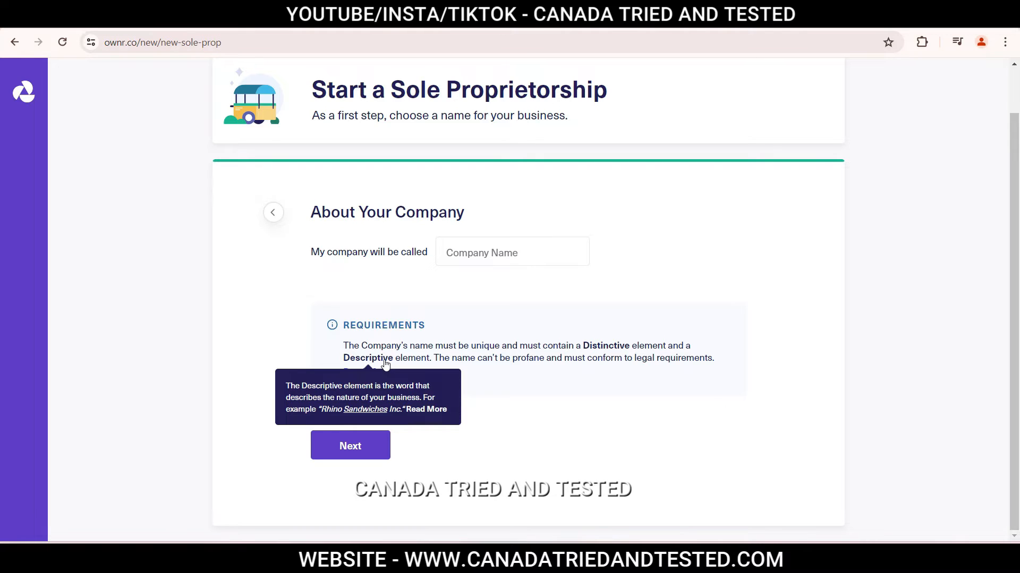
click(507, 253)
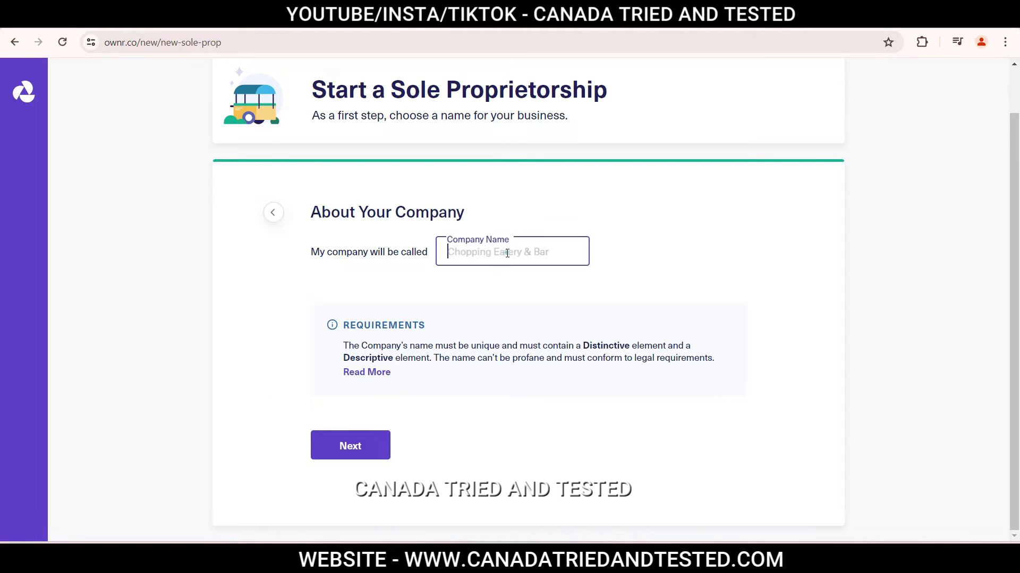
text(NovaCyber Consulting)
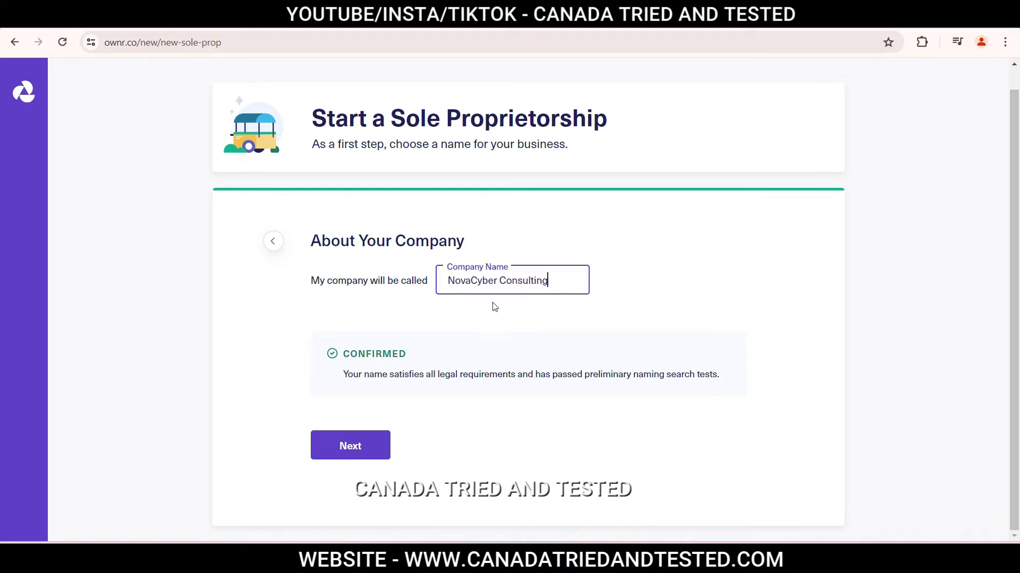
click(368, 453)
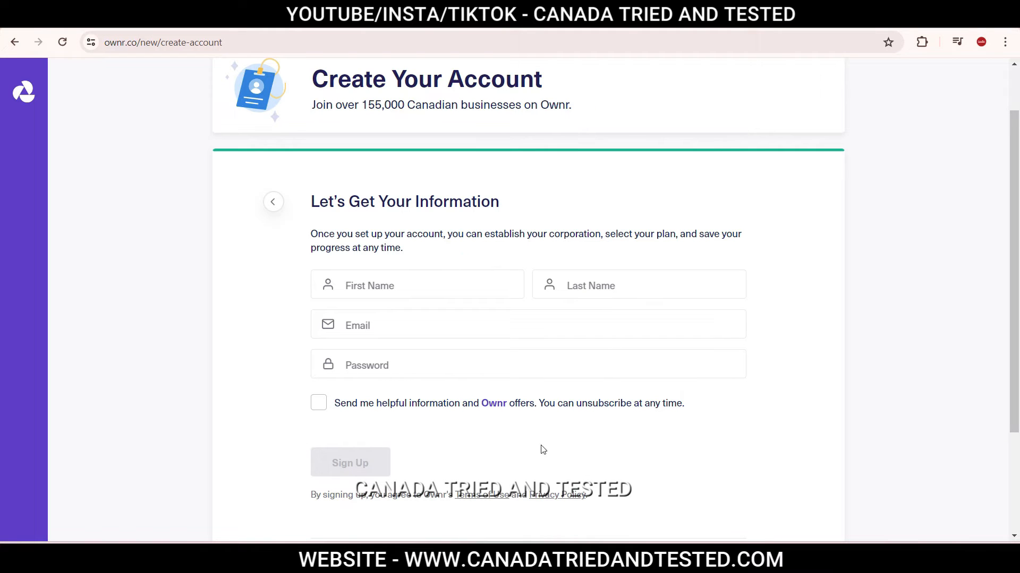
- Accept the account information with the Canadian resident option enabled and continue to the business information
scroll(407, 349, up, 2)
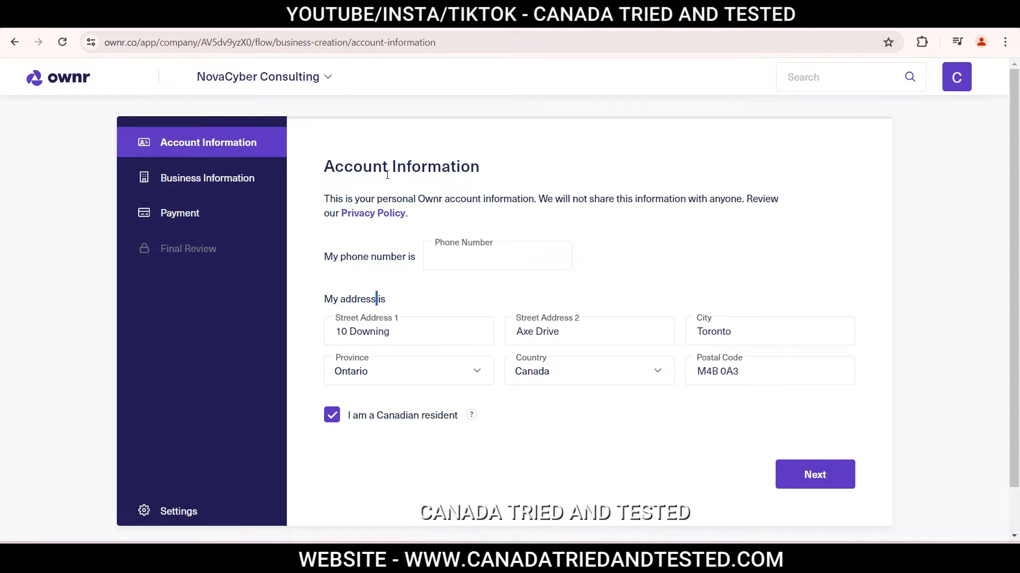
click(386, 278)
mouse_move(473, 420)
click(825, 483)
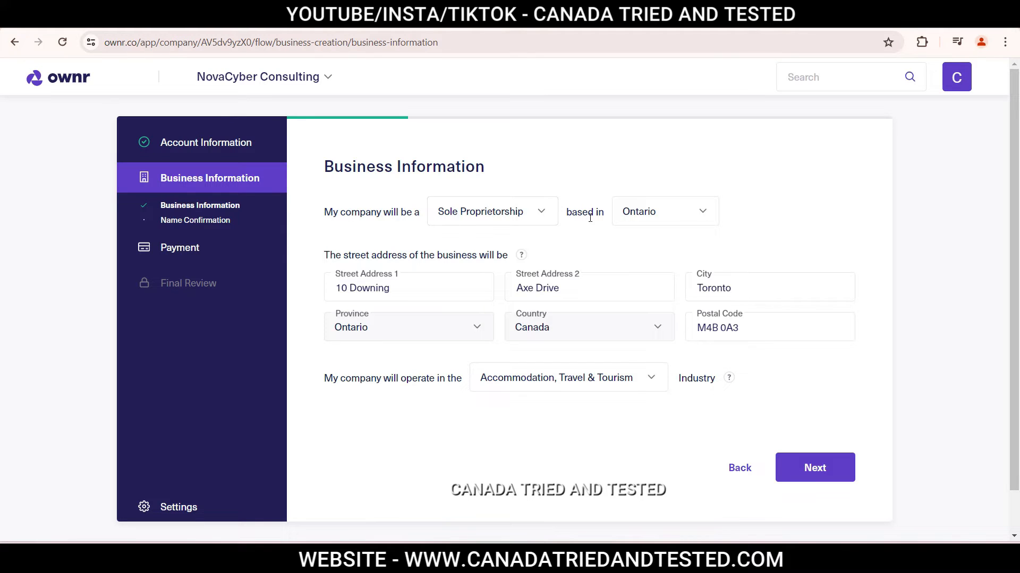
- Keep the company type as Sole Proprietorship, set its industry to Consulting & Business Services, and submit the business information
click(519, 211)
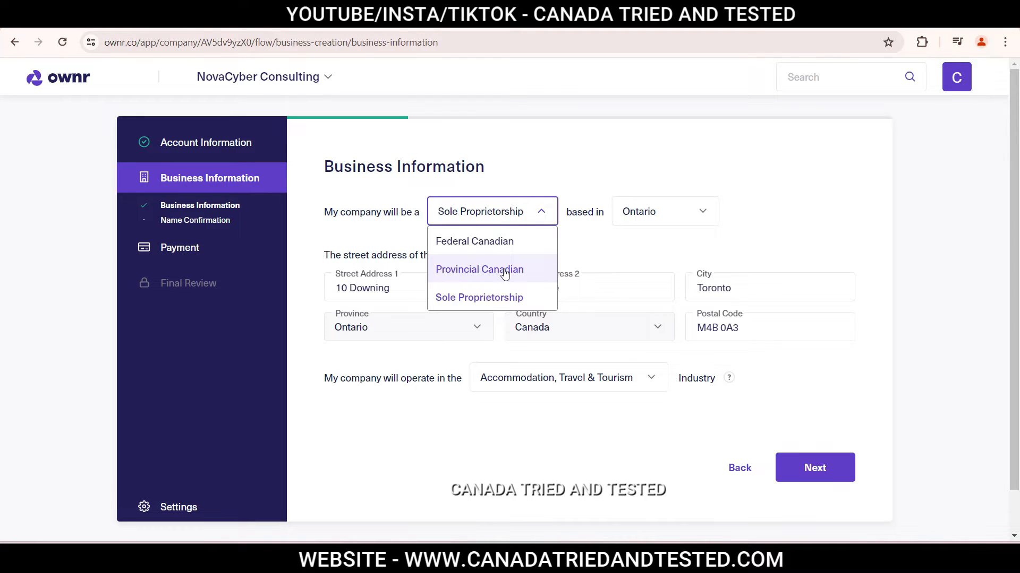
click(505, 298)
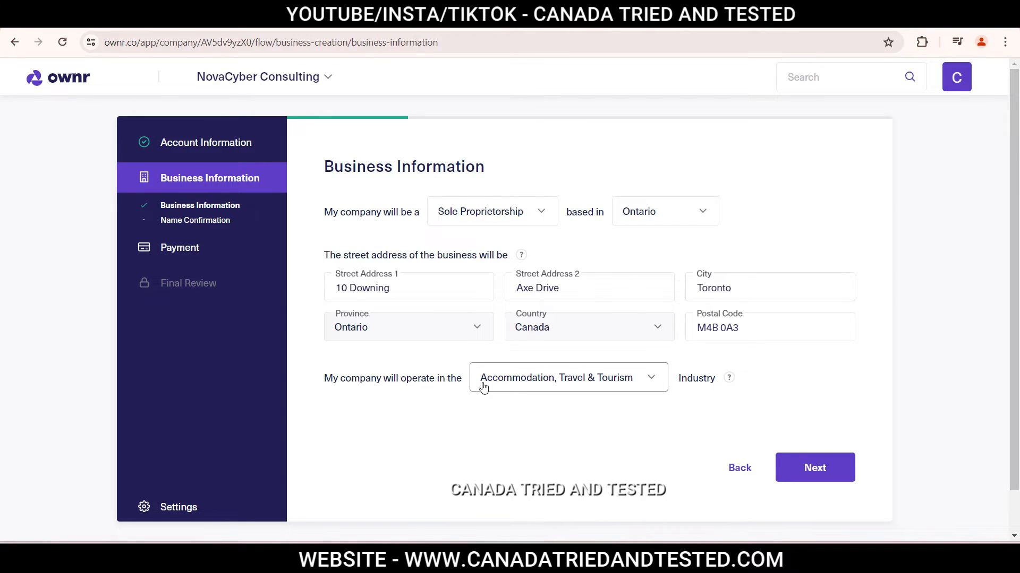
click(525, 388)
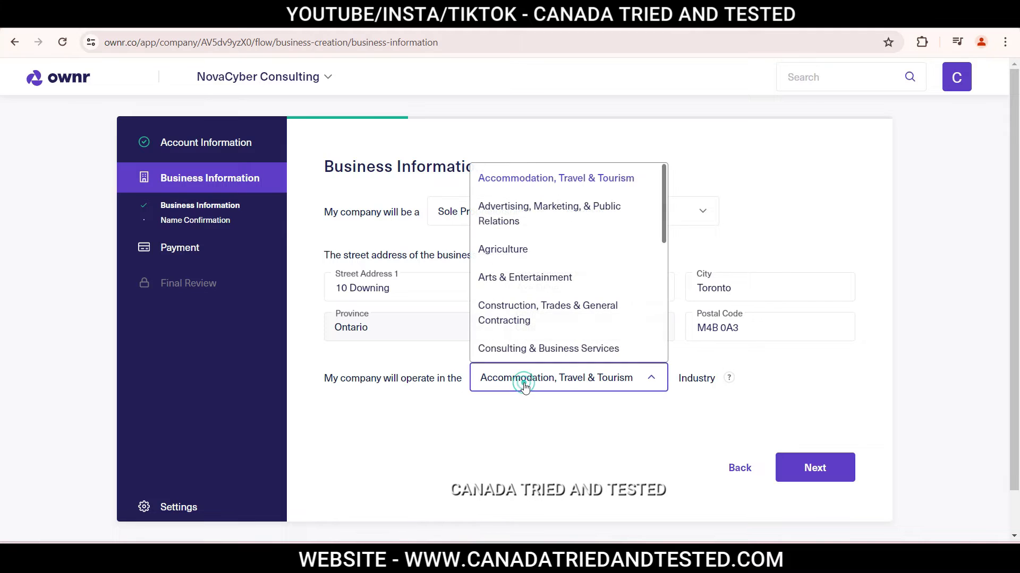
drag(664, 183, 663, 337)
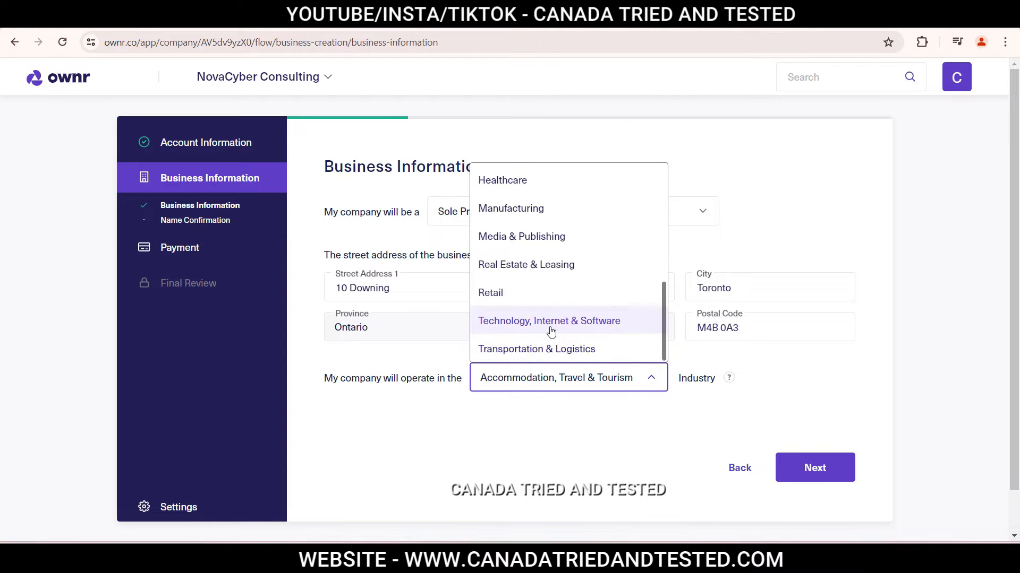
drag(663, 348, 661, 288)
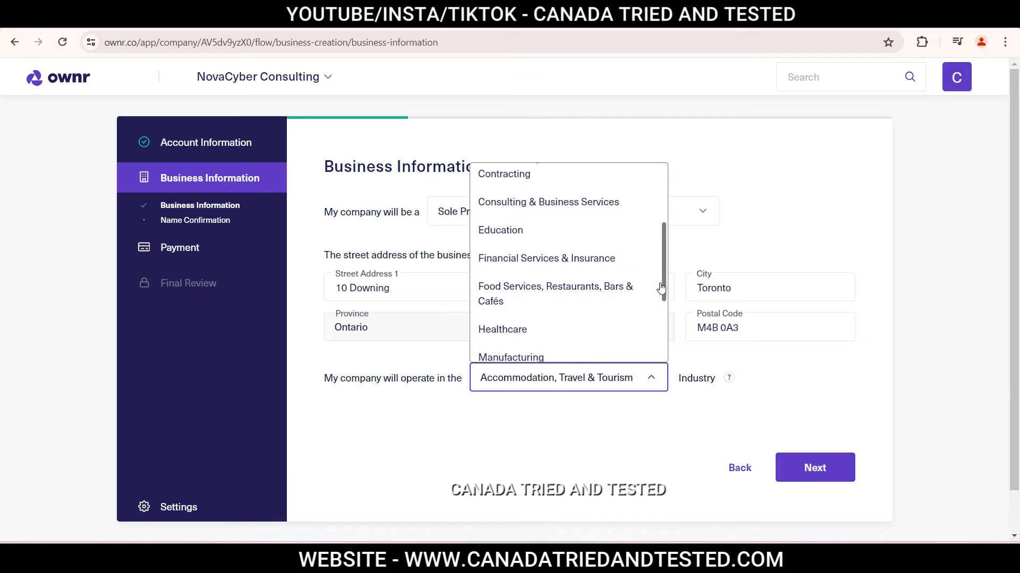
click(560, 213)
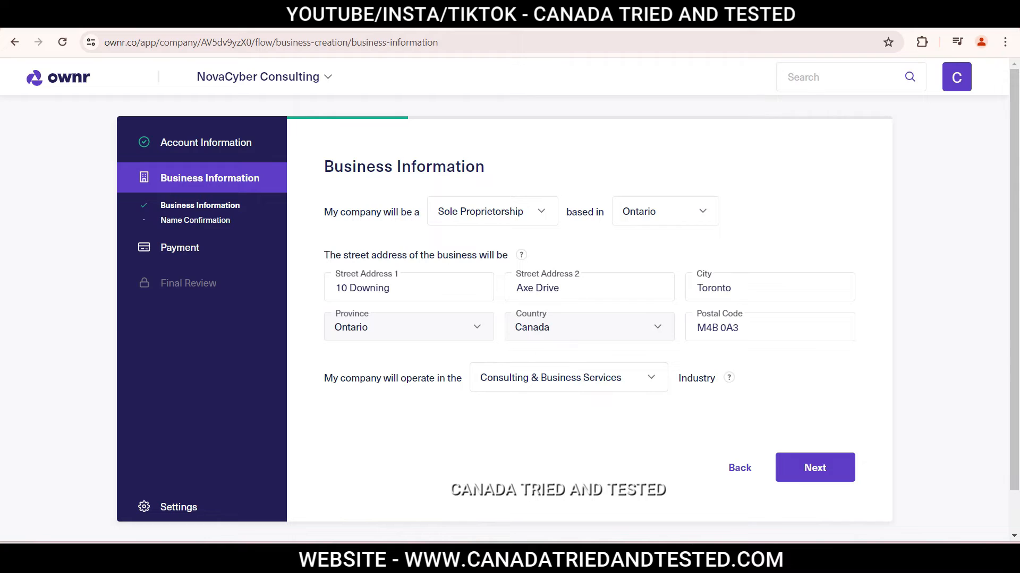
click(818, 474)
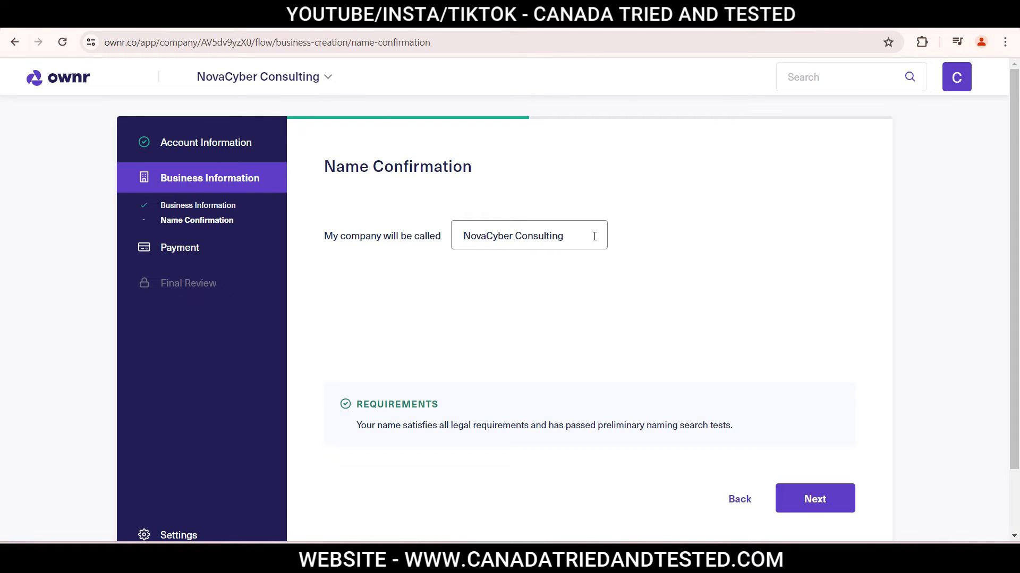
- Confirm the company name, then review the Sole Proprietorship package and its RBC offer before proceeding to billing
click(817, 502)
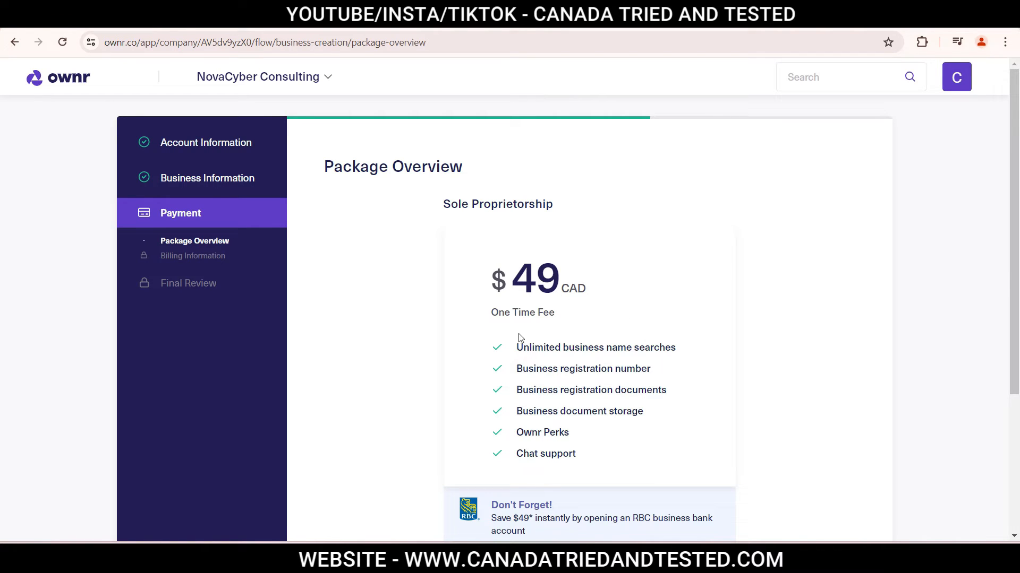
drag(517, 348, 678, 346)
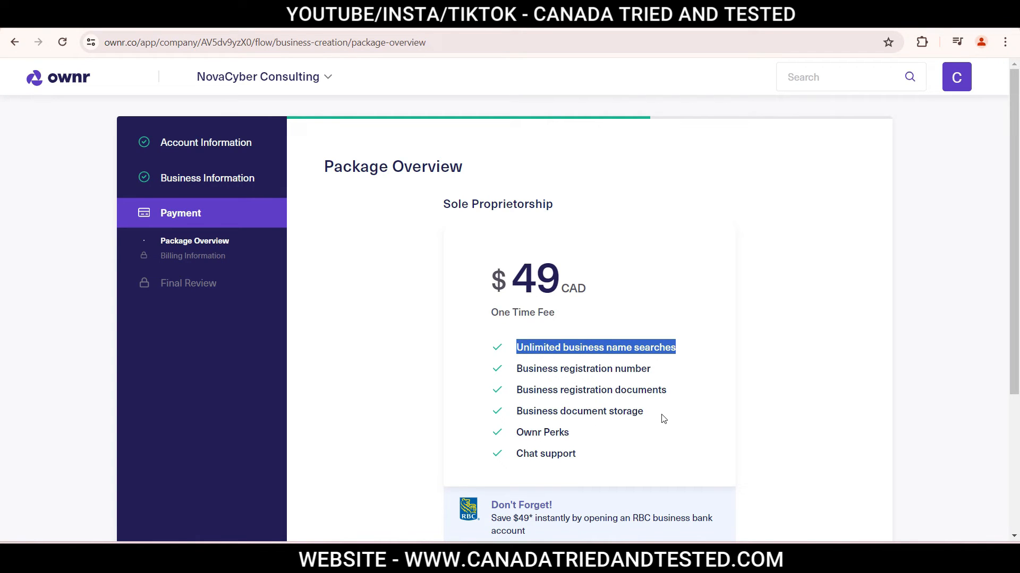
click(519, 434)
drag(518, 434, 578, 434)
click(608, 436)
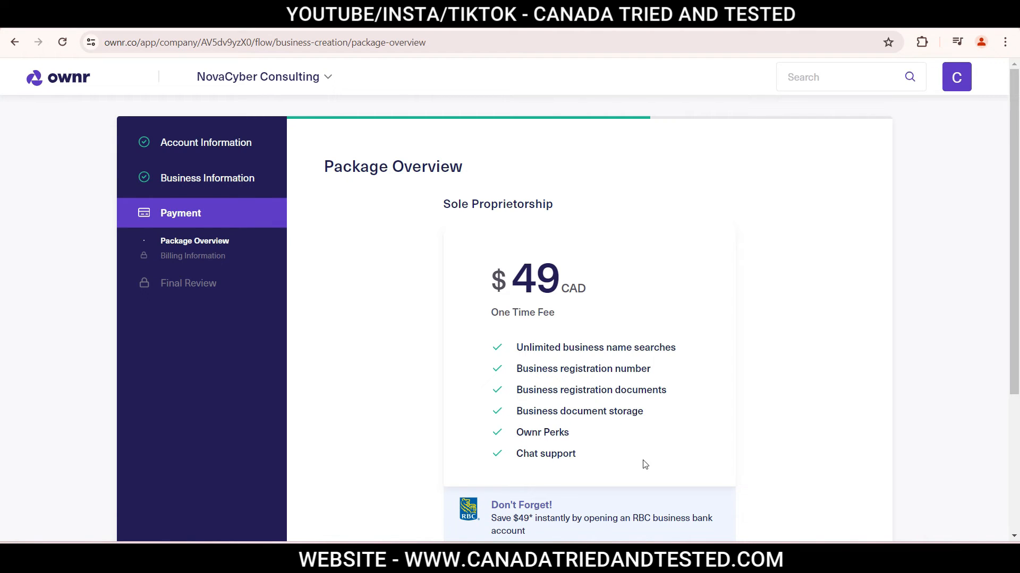
click(1015, 245)
scroll(1016, 244, down, 3)
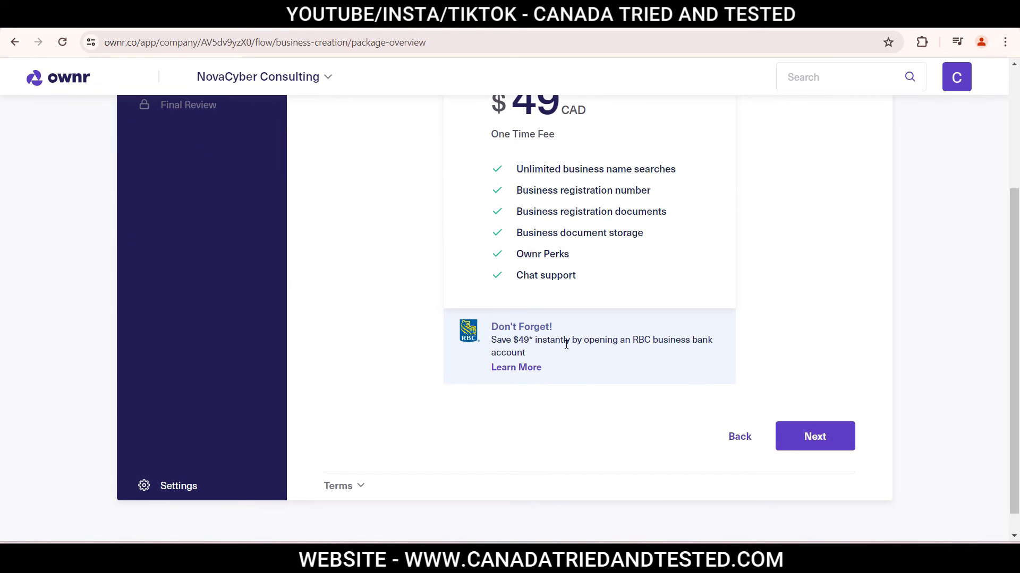
drag(636, 342, 710, 343)
click(580, 350)
click(832, 444)
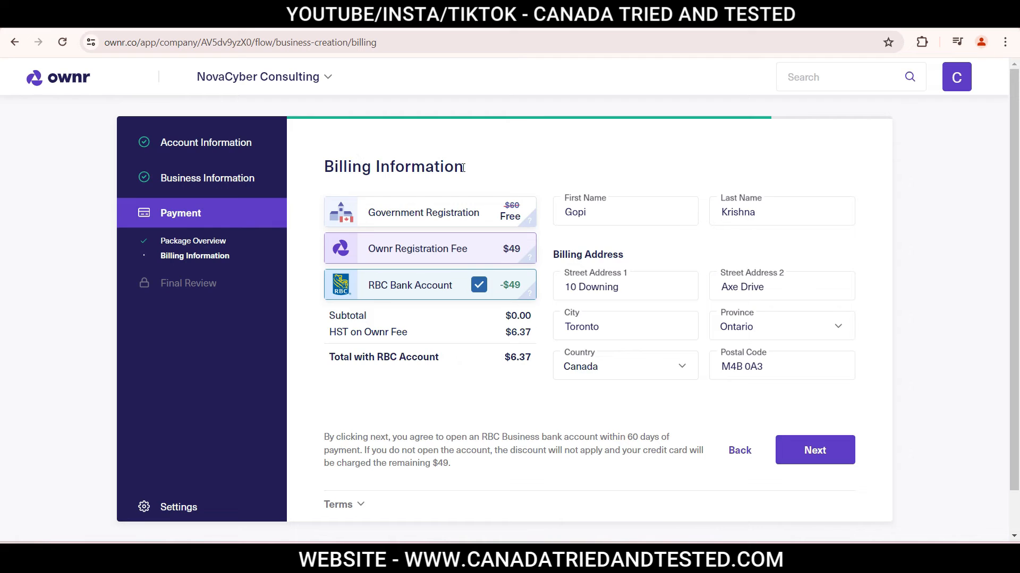
- Review the registration fee explanations and compare the billing total with and without the RBC Bank Account discount
mouse_move(431, 220)
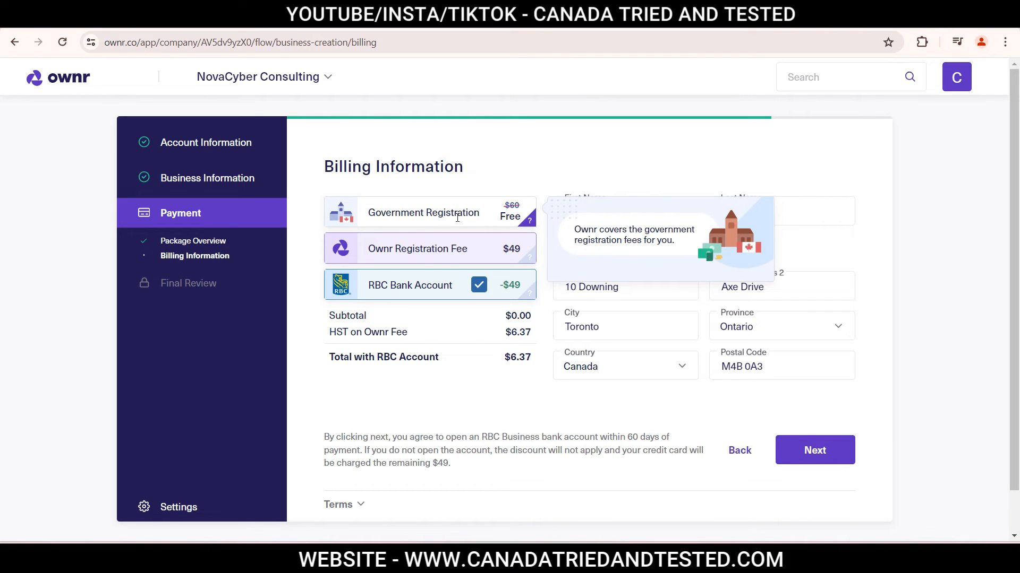
mouse_move(372, 259)
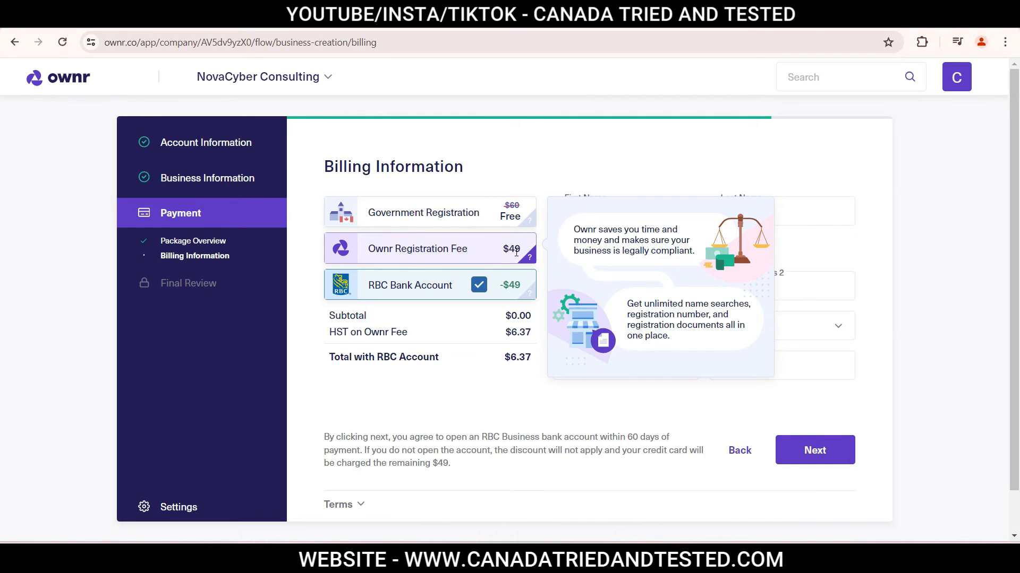
mouse_move(374, 297)
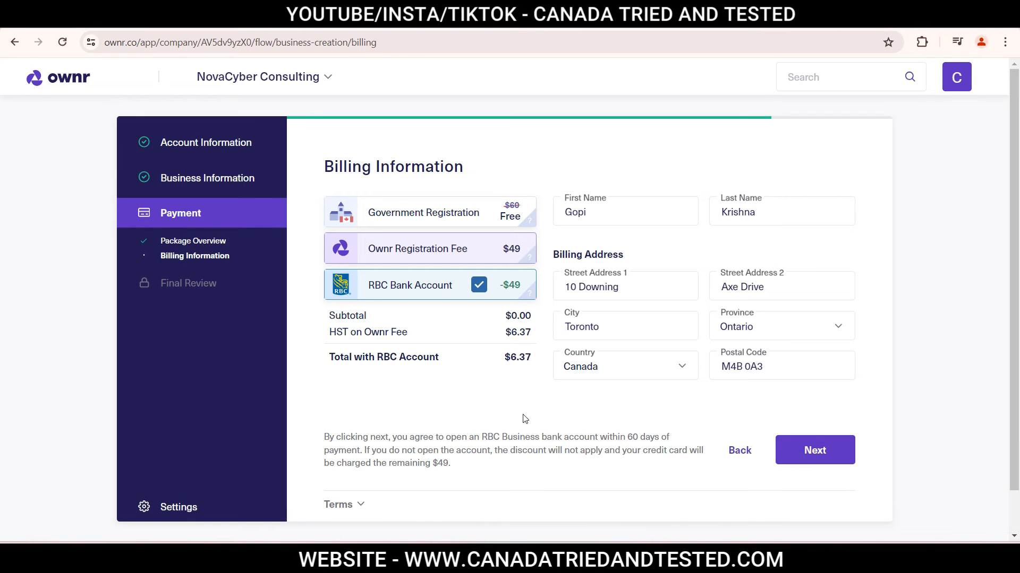
mouse_move(491, 300)
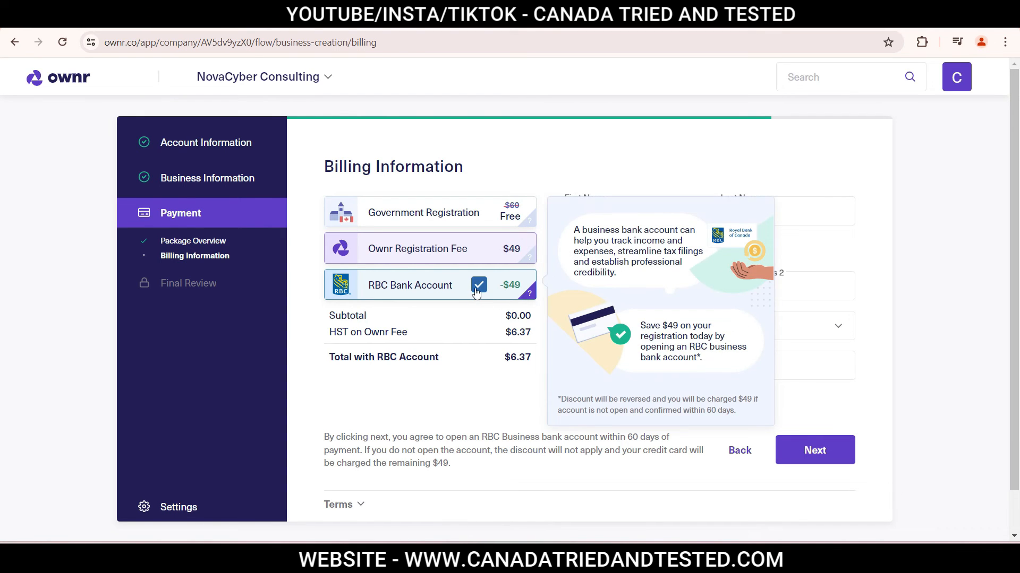
click(478, 287)
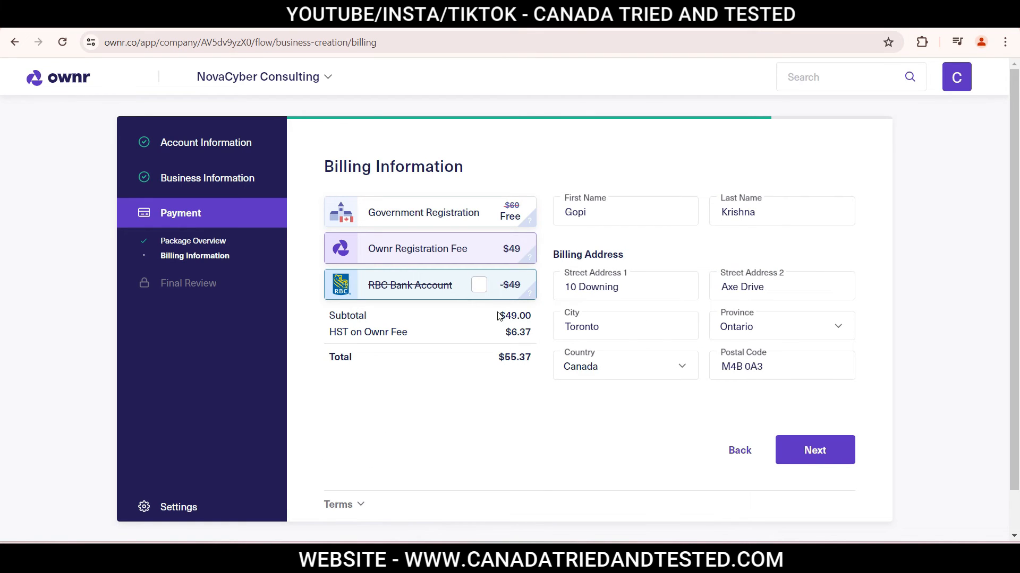
click(480, 292)
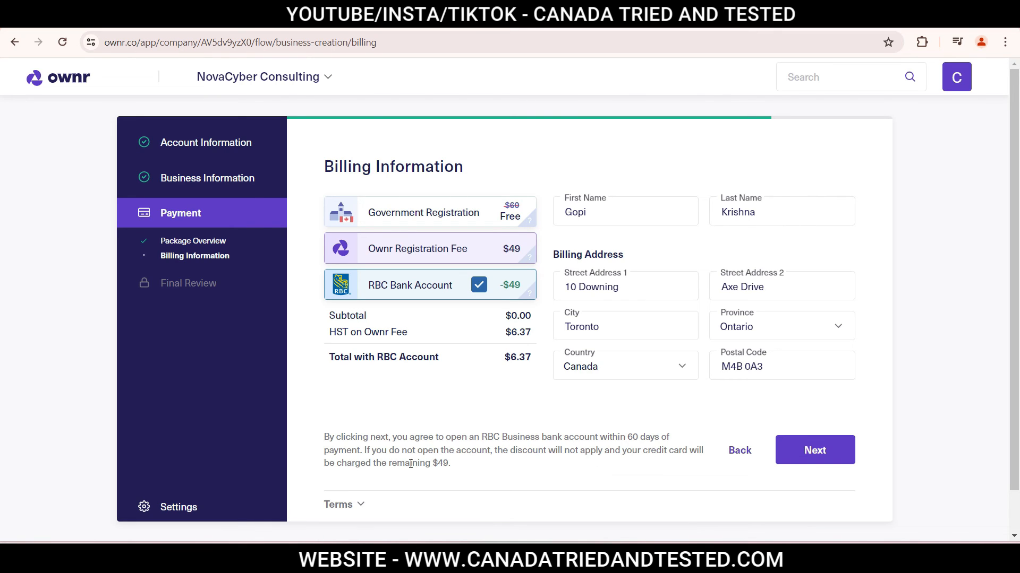
- Accept the billing details with the RBC Bank Account discount included and proceed to the payment card form
drag(437, 465, 478, 464)
click(833, 428)
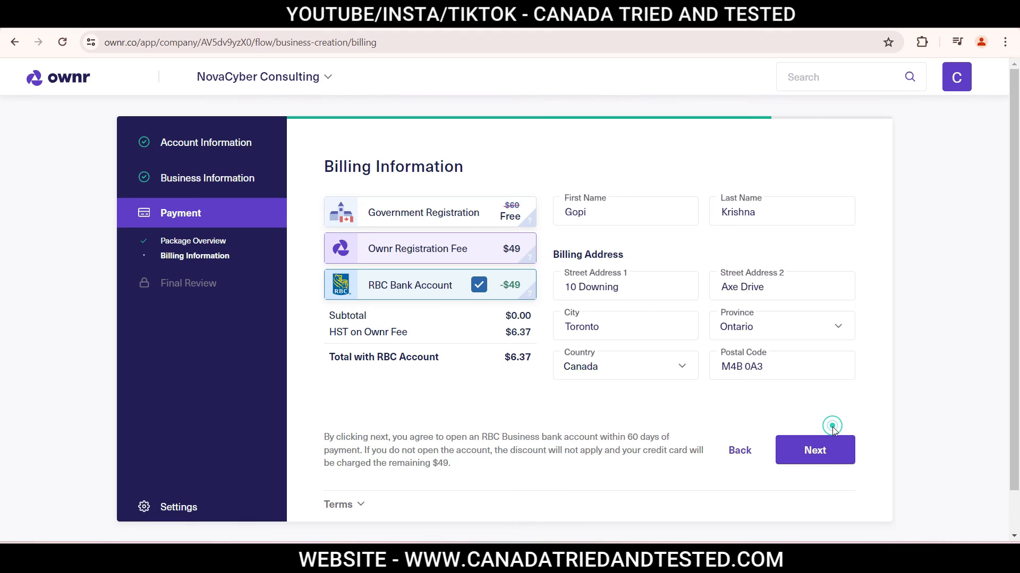
click(826, 454)
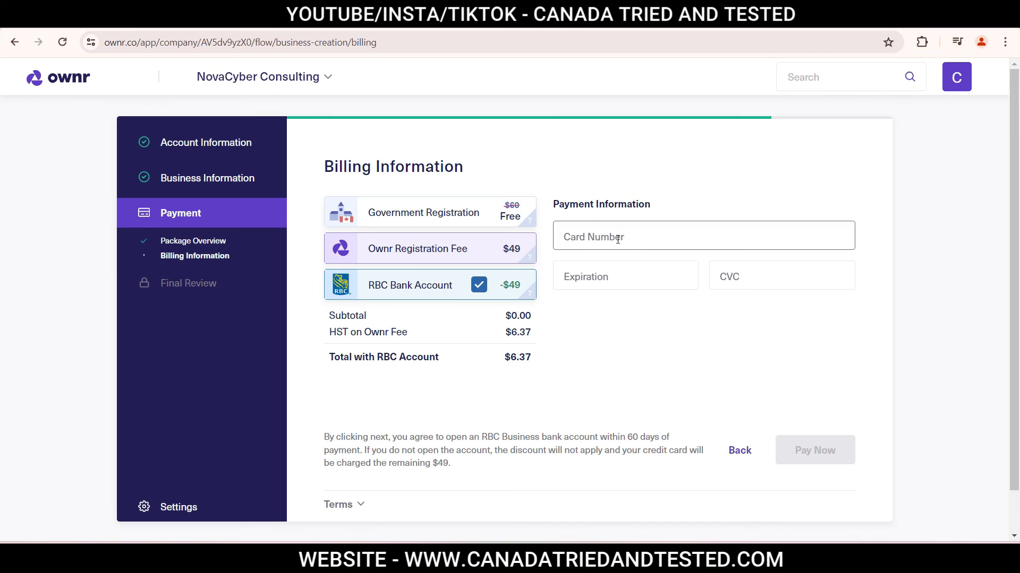
click(636, 267)
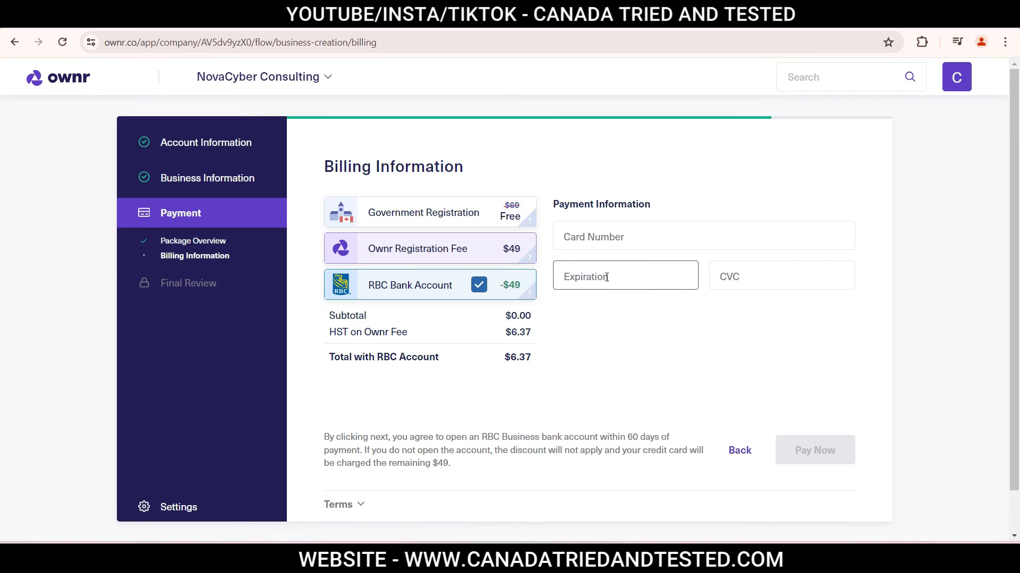